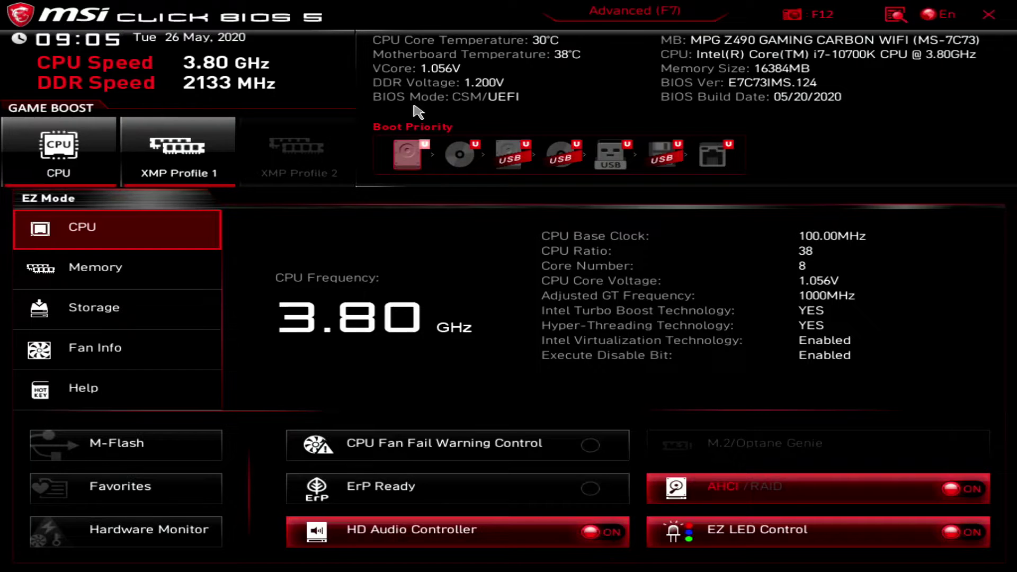
Turn on Game Boost and XMP Profile 1, then close the BIOS to reach the save prompt.
click(60, 152)
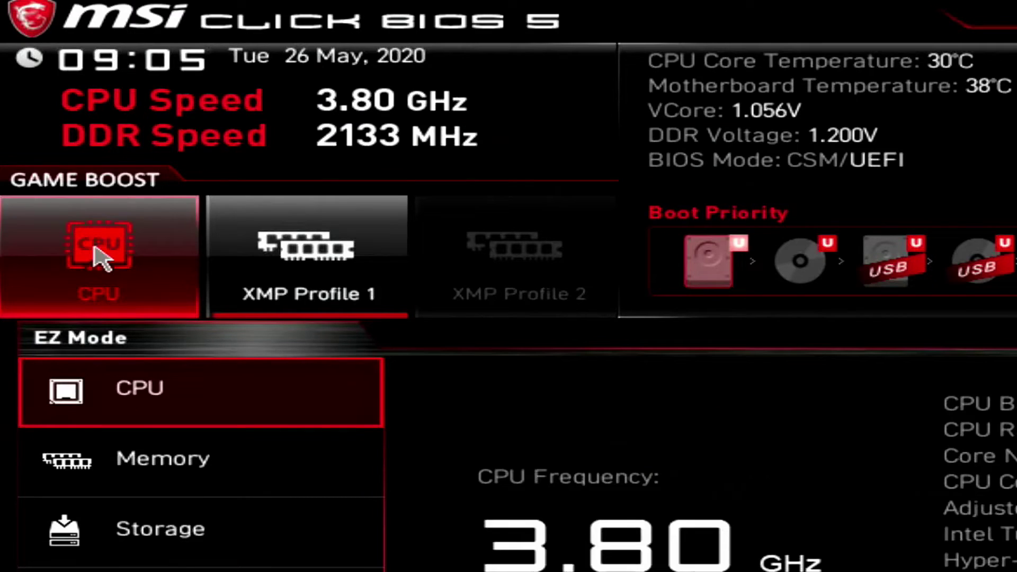
click(375, 272)
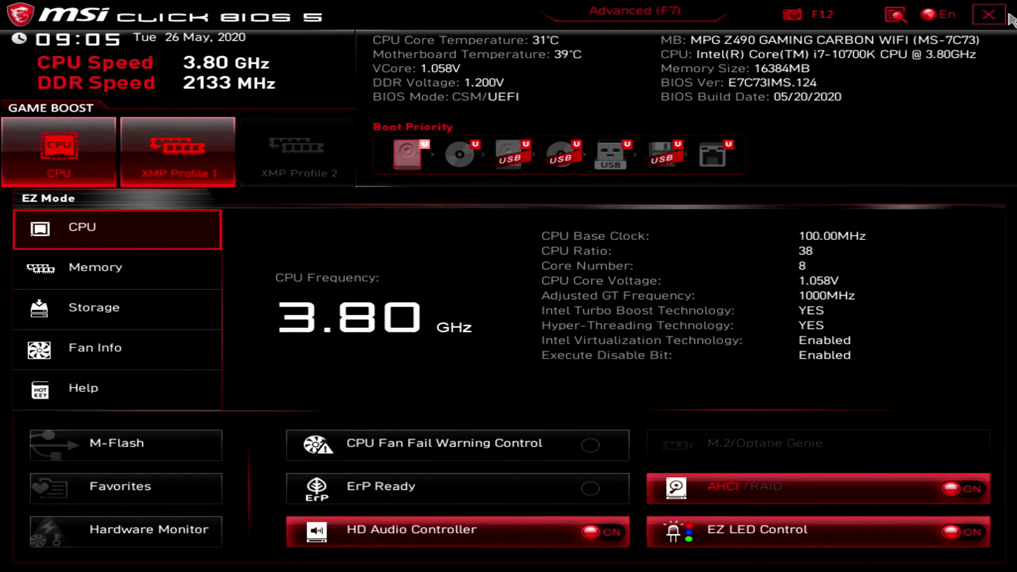
click(987, 22)
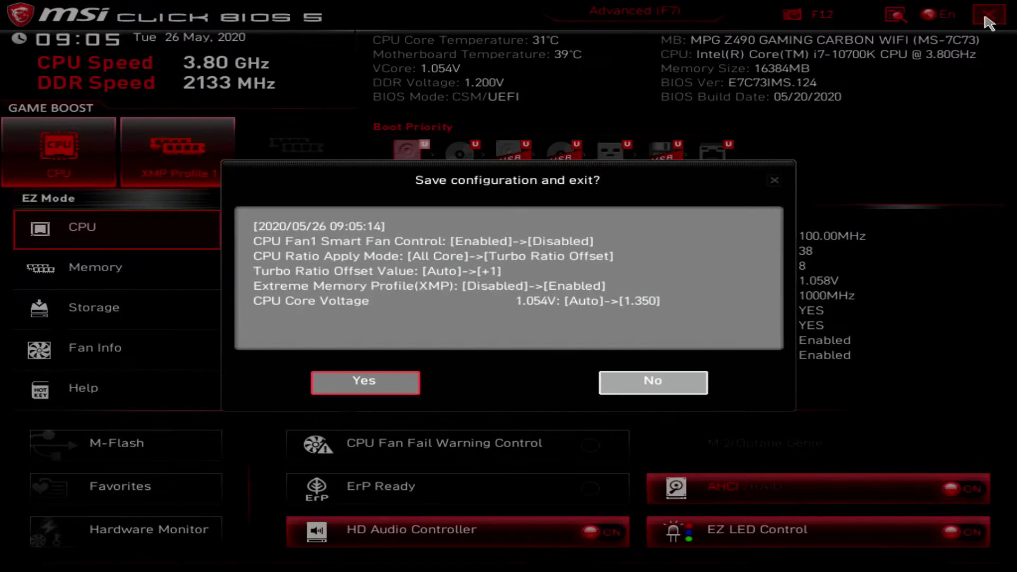
Confirm saving the configuration and exiting, then return to EZ Mode after the reboot.
click(365, 383)
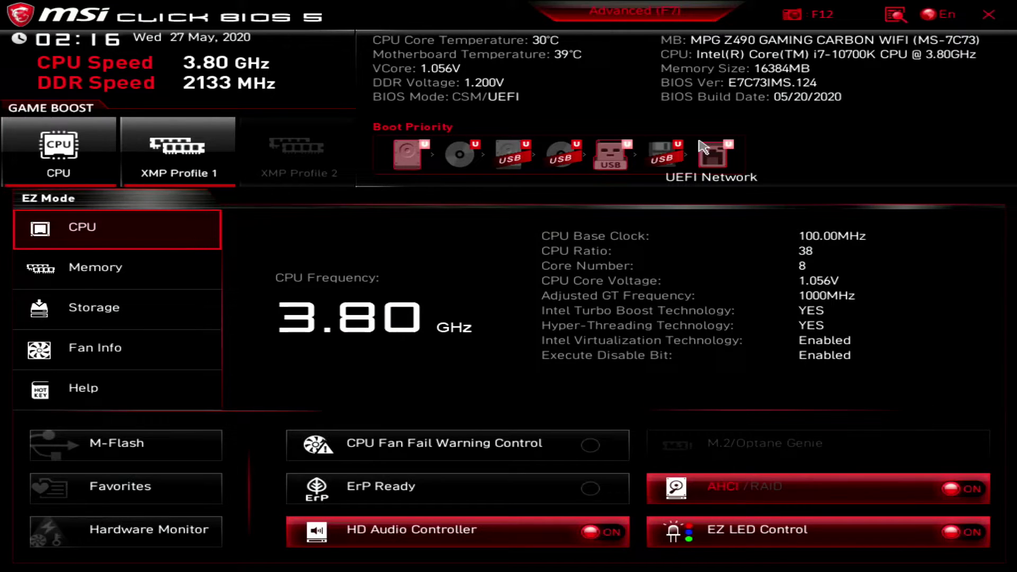
On the Advanced OC page, set CPU Ratio Apply Mode to Turbo Ratio Offset with +2.
click(633, 15)
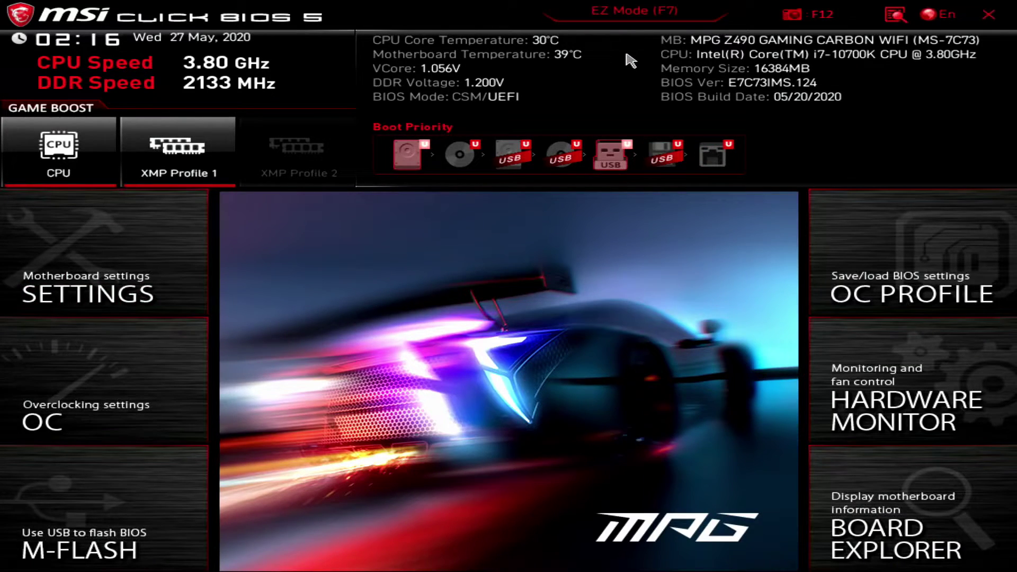
click(194, 400)
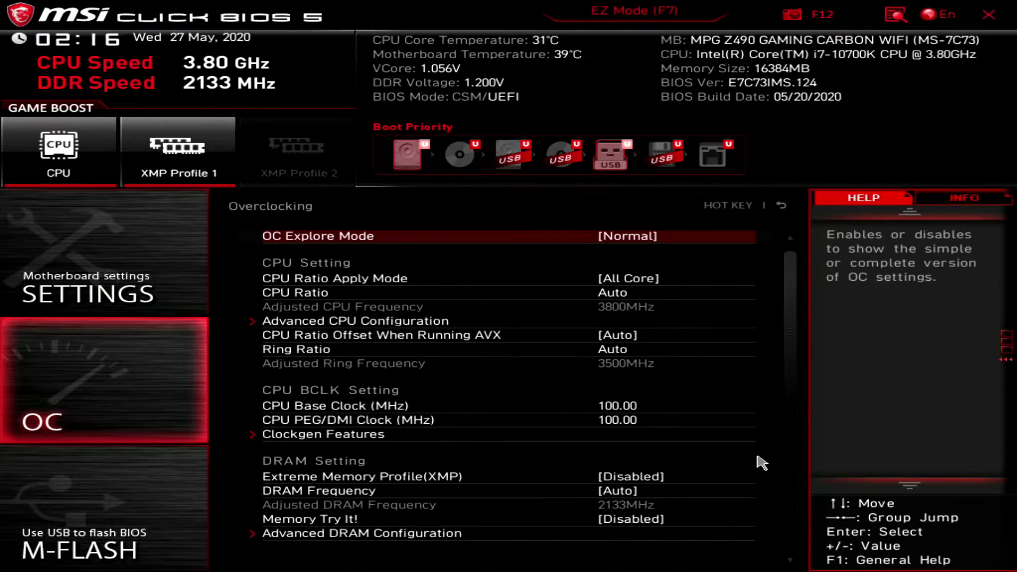
key(Down)
key(Down)
key(Up)
key(Return)
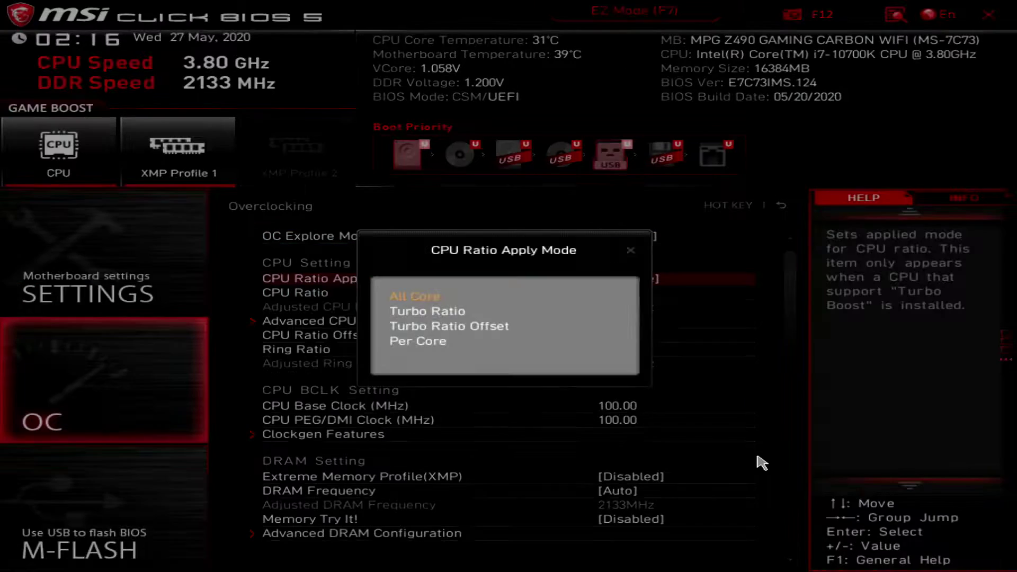
key(Down)
key(Down)
key(Return)
key(Down)
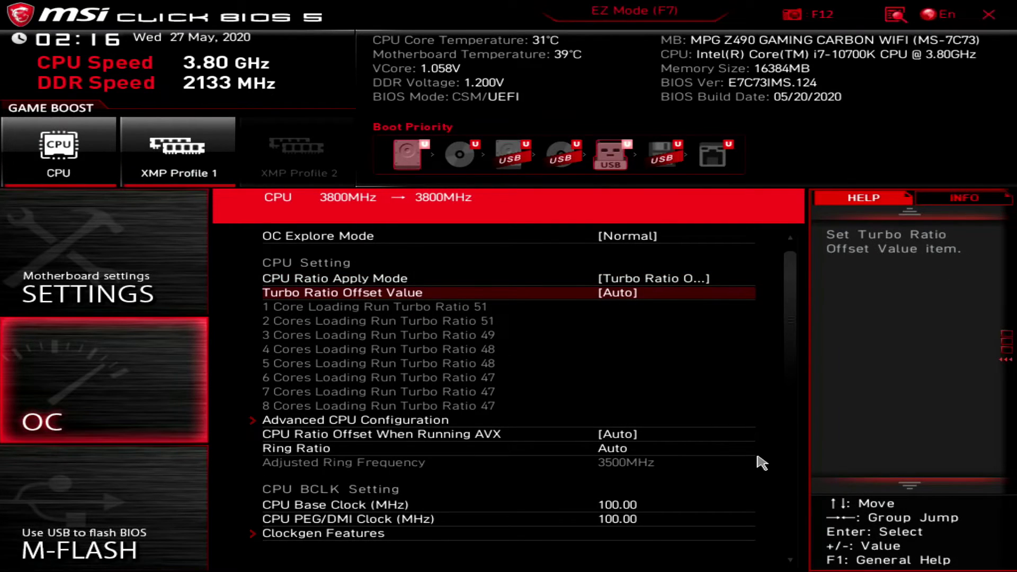
key(plus)
key(plus)
Set the AVX ratio offset to 0 and the ring ratio to 45.
key(Down)
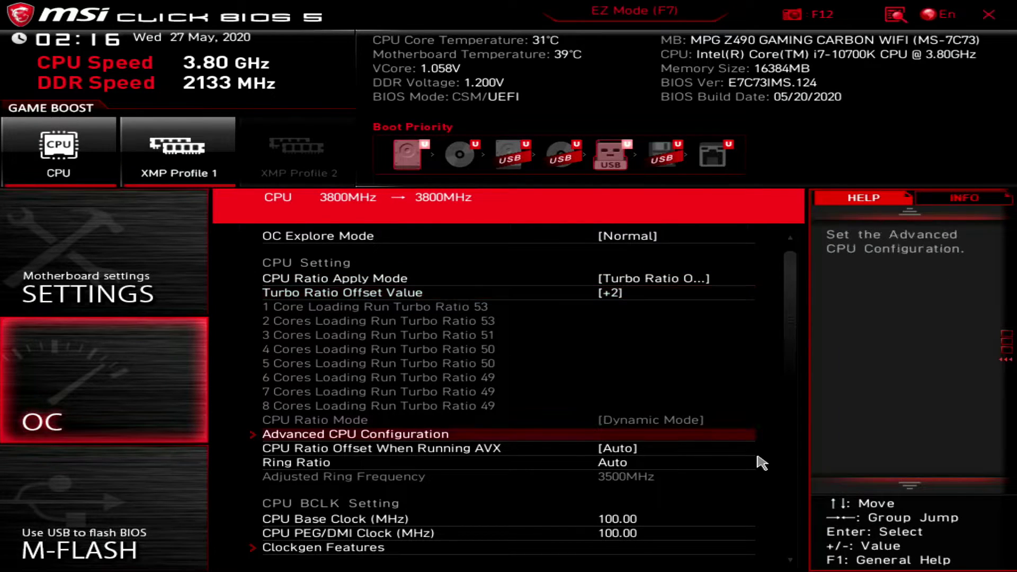
key(Down)
key(Return)
key(Down)
key(Return)
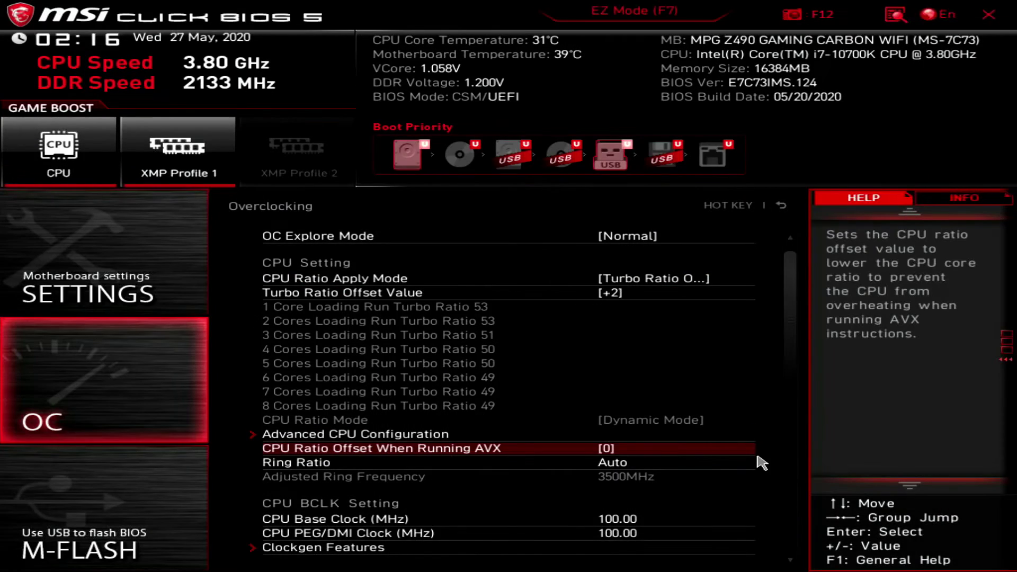
key(Down)
text(45)
key(Return)
Set the memory XMP profile to Enabled.
key(Down)
key(Down)
key(Down)
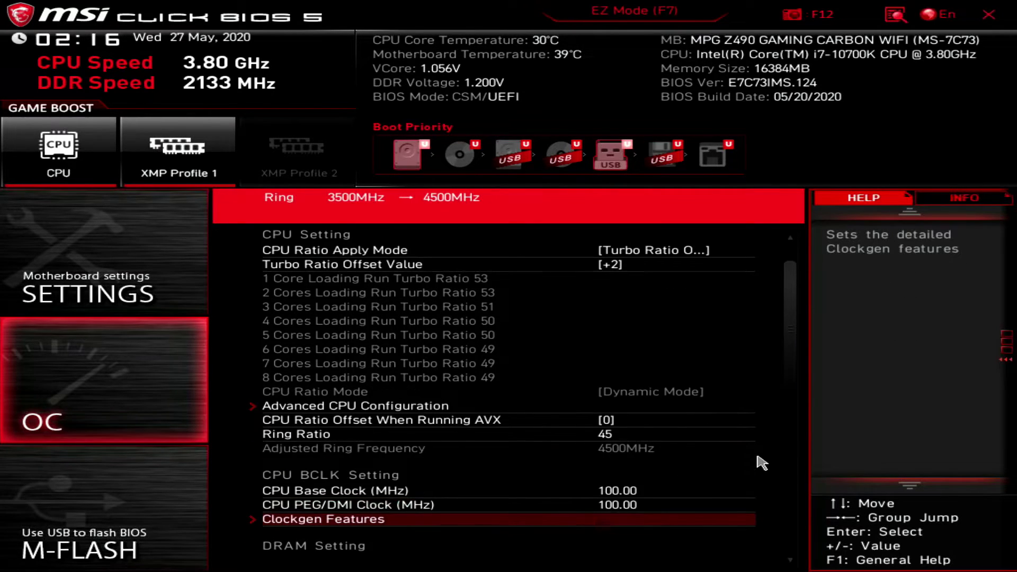
key(Down)
key(Return)
key(Down)
key(Return)
key(Down)
key(Down)
key(Down)
key(Down)
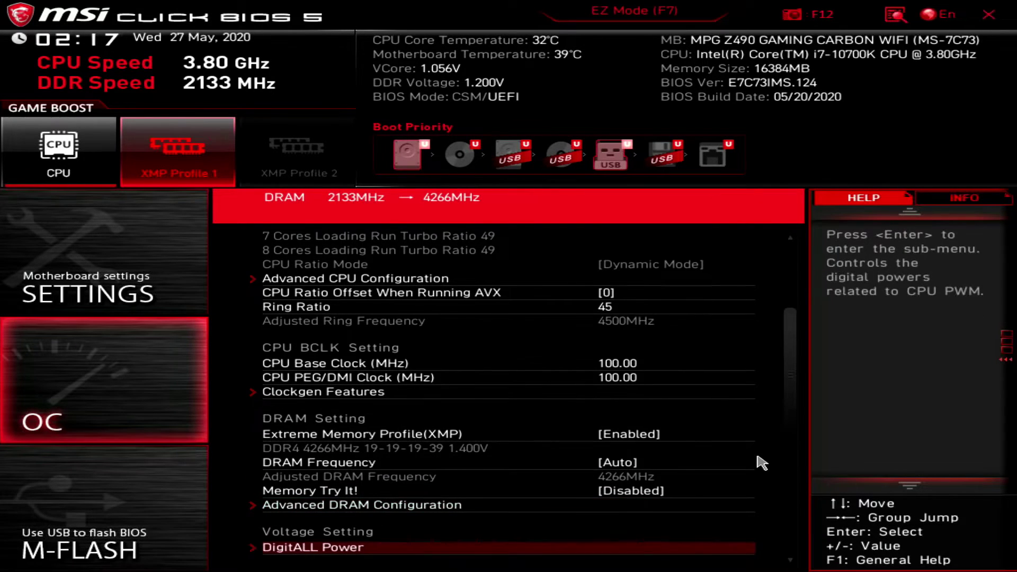
Set CPU Loadline Calibration Control to Mode 4 in DigitALL Power.
key(Return)
key(Down)
key(Up)
key(Return)
key(Down)
key(Down)
key(Down)
key(Down)
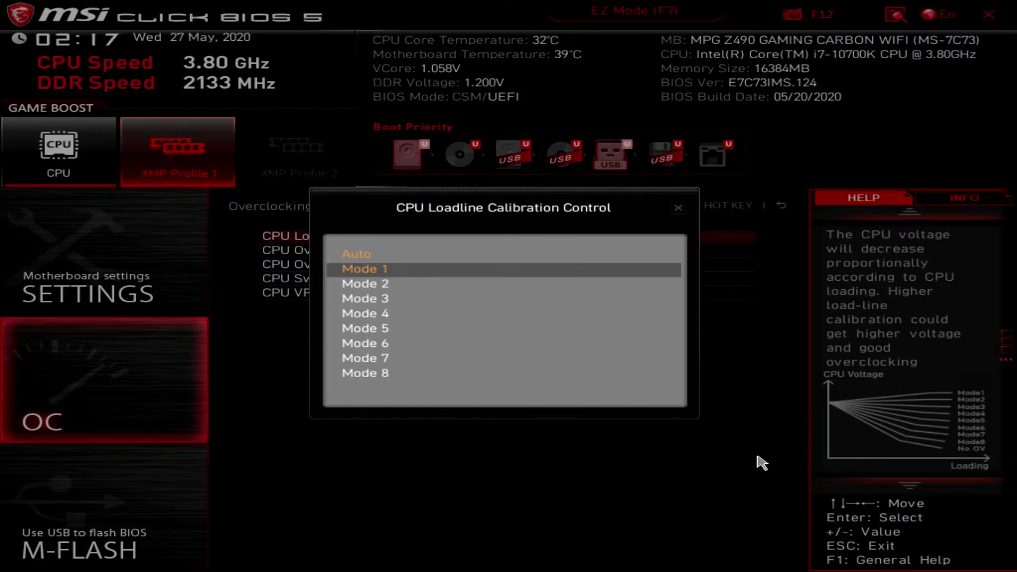
key(Return)
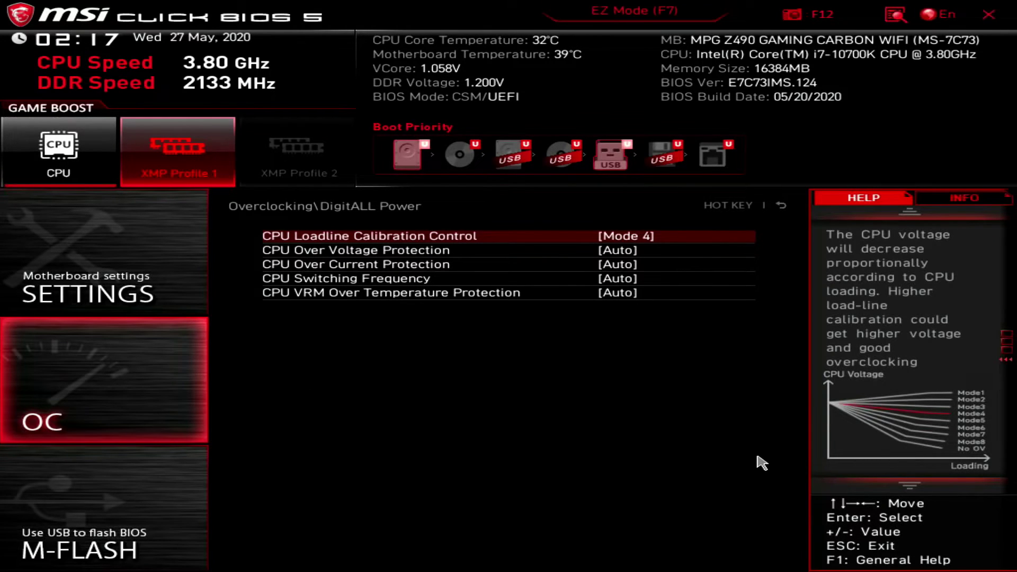
key(Escape)
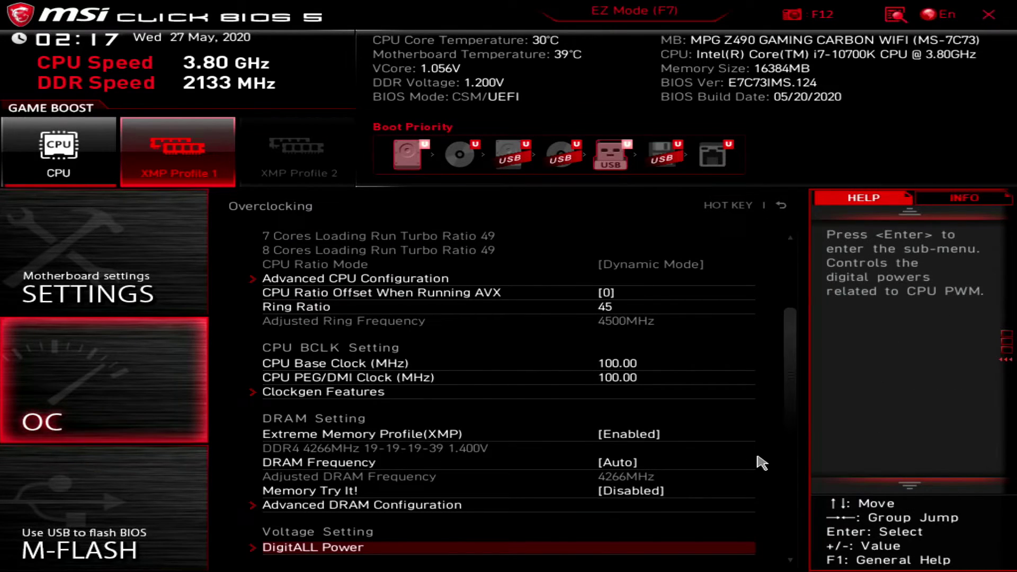
Enter CPU Core 1.350 V, CPU SA 1.300 V and CPU IO 1.200 V.
key(Down)
key(Down)
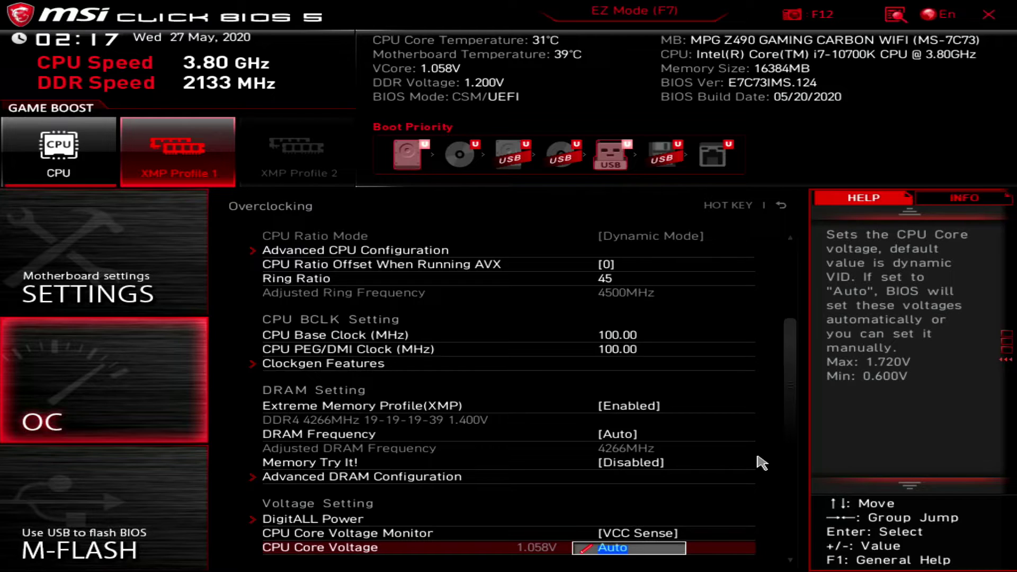
text(1.350)
key(Return)
key(Down)
text(1.300)
key(Return)
key(Down)
text(1.200)
key(Return)
key(Down)
key(Down)
key(Down)
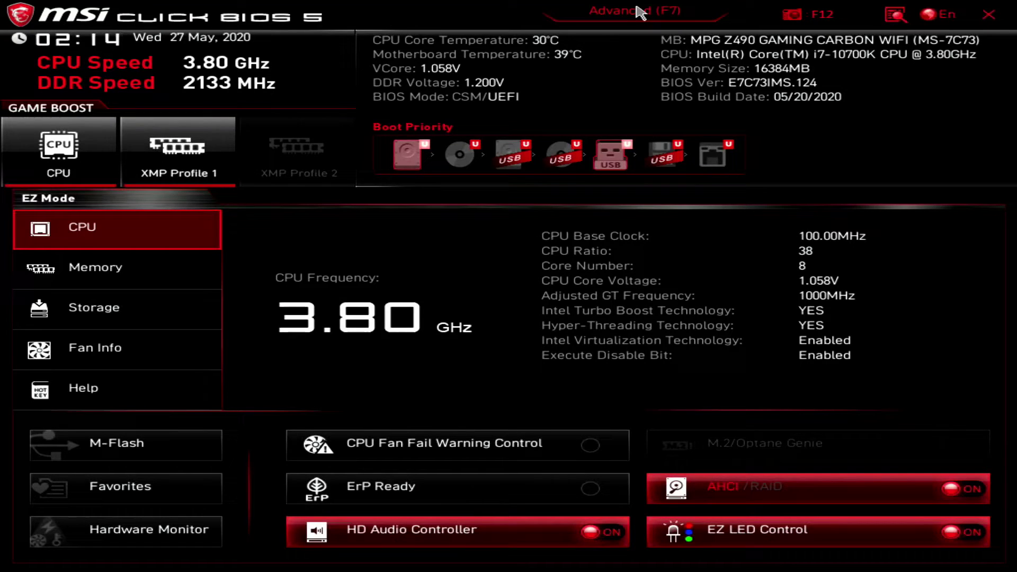
On the Advanced OC page, set CPU Ratio Apply Mode to Turbo Ratio.
click(641, 12)
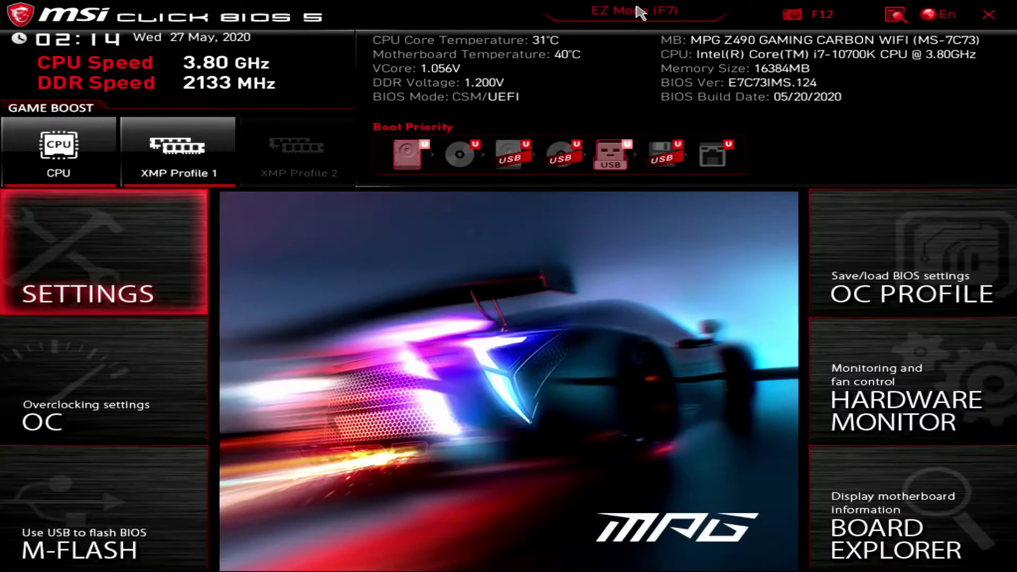
key(Down)
key(Return)
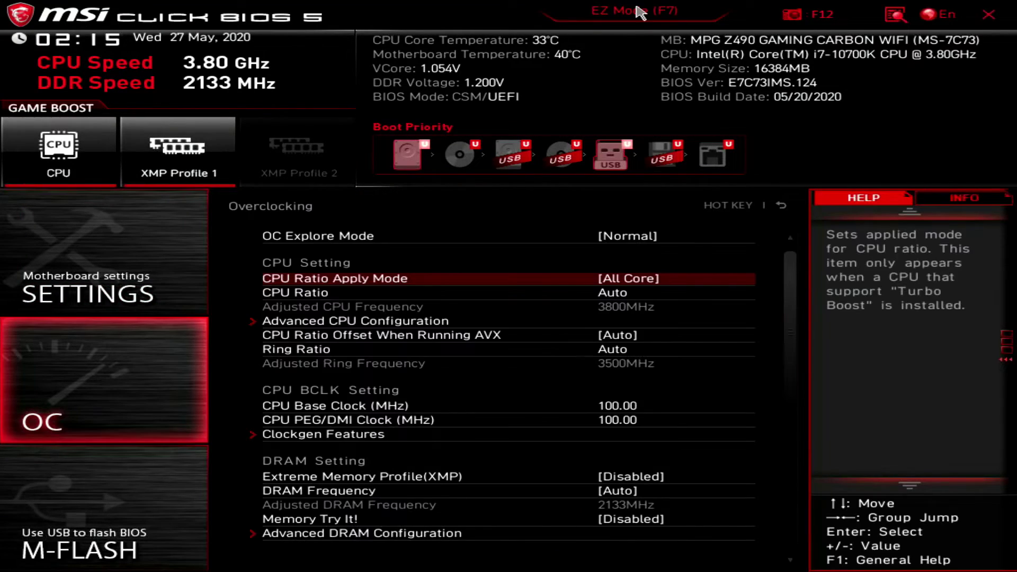
key(Return)
key(Down)
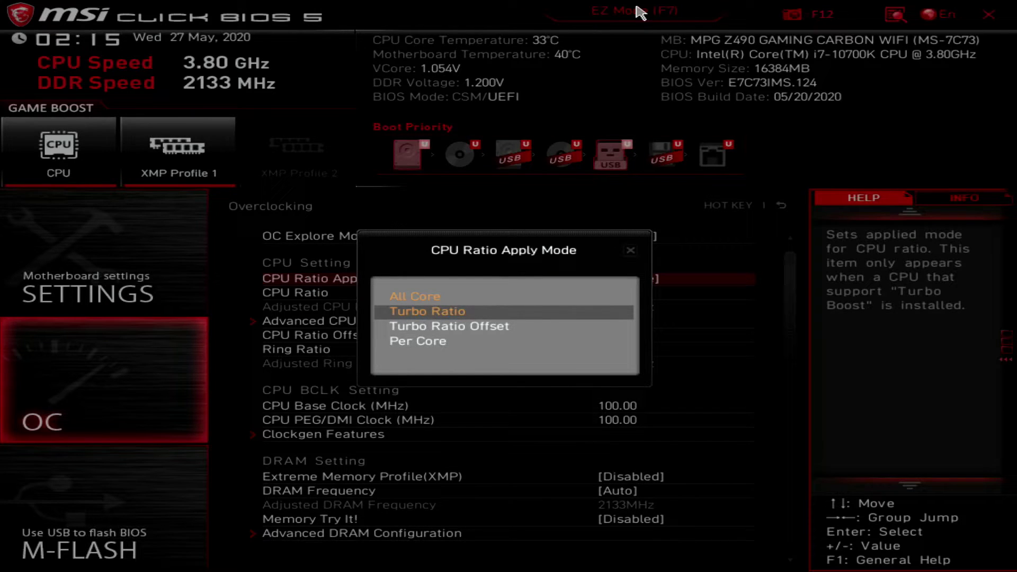
key(Return)
Set the 1- to 4-Core Ratio Limits to 53, 53, 51 and 51.
key(Down)
text(53)
key(Down)
text(53)
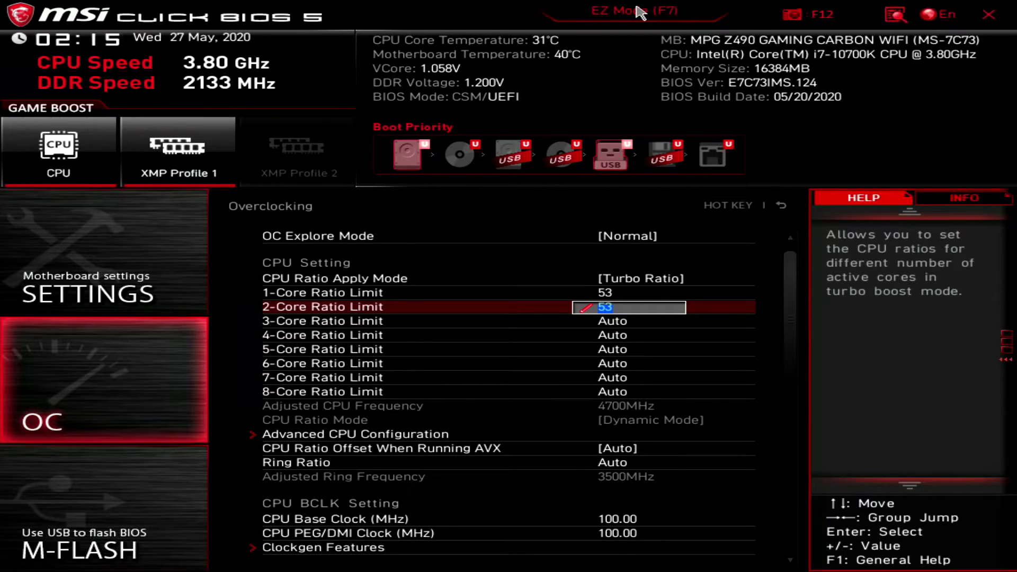
key(Down)
text(51)
key(Down)
text(51)
key(Down)
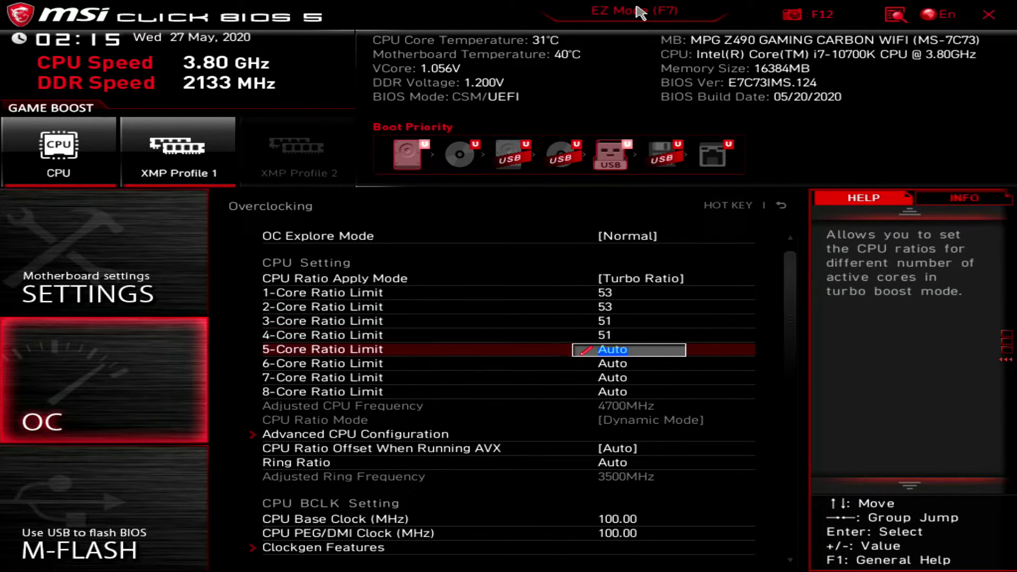
Set the 5- to 8-Core Ratio Limits to 51, 50, 50 and 50.
text(51)
key(Down)
text(52)
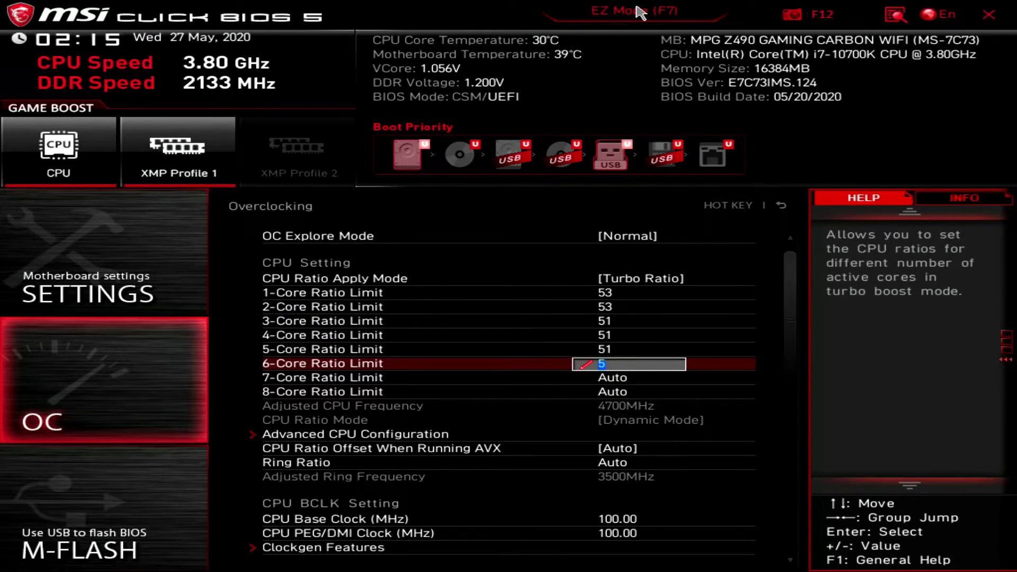
text(0)
key(Return)
text(50)
key(Return)
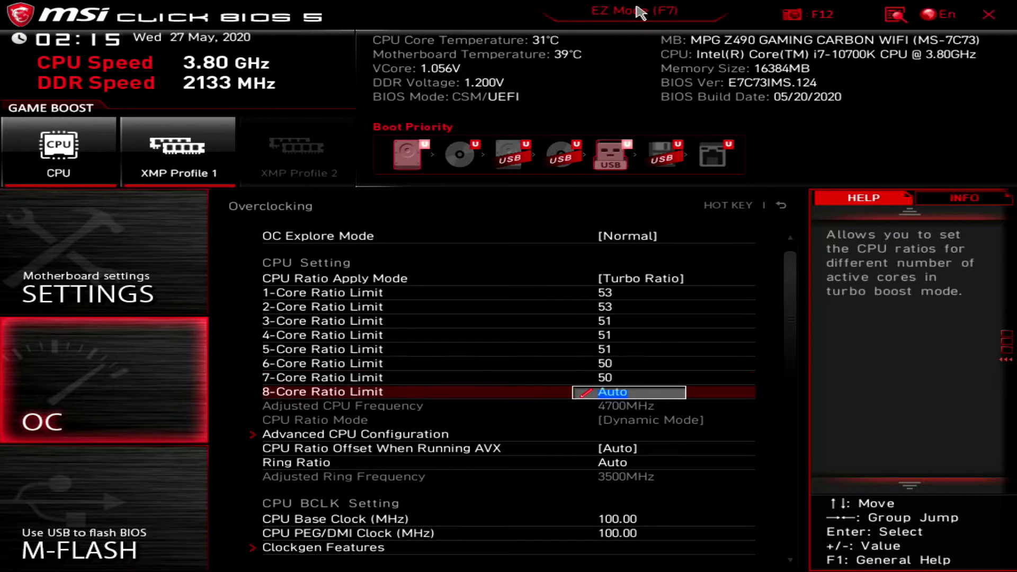
text(50)
key(Return)
key(Down)
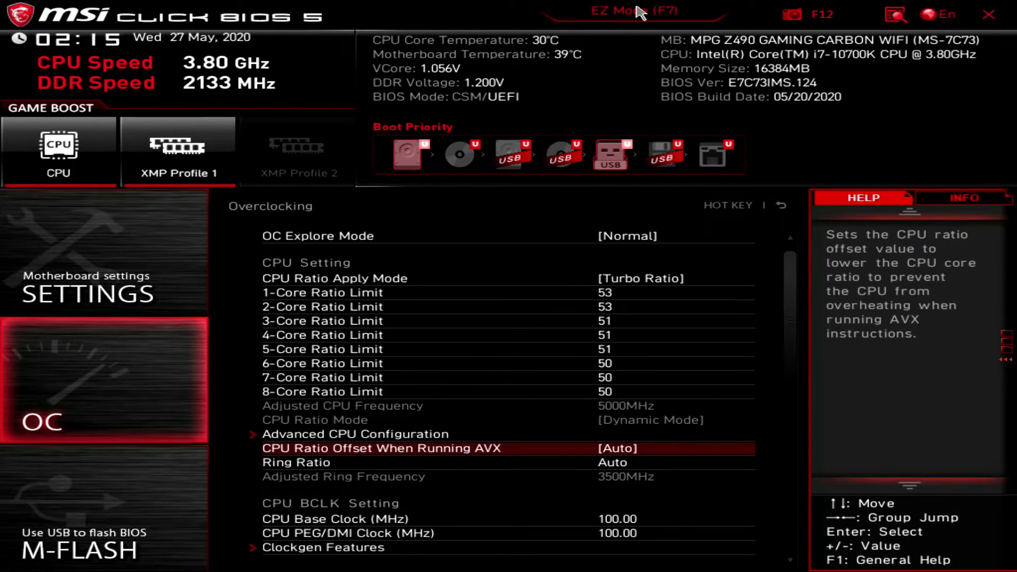
Set the AVX ratio offset to 0 and the ring ratio to 46.
key(Return)
key(Down)
key(Return)
key(Down)
text(46)
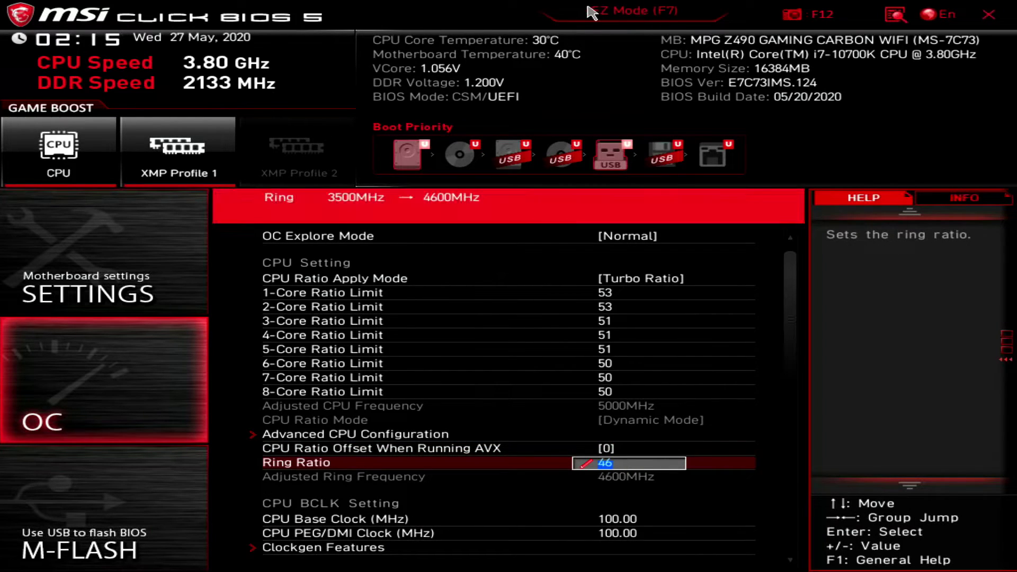
key(Return)
Set the memory XMP profile to Enabled.
key(Down)
key(Down)
key(Down)
key(Down)
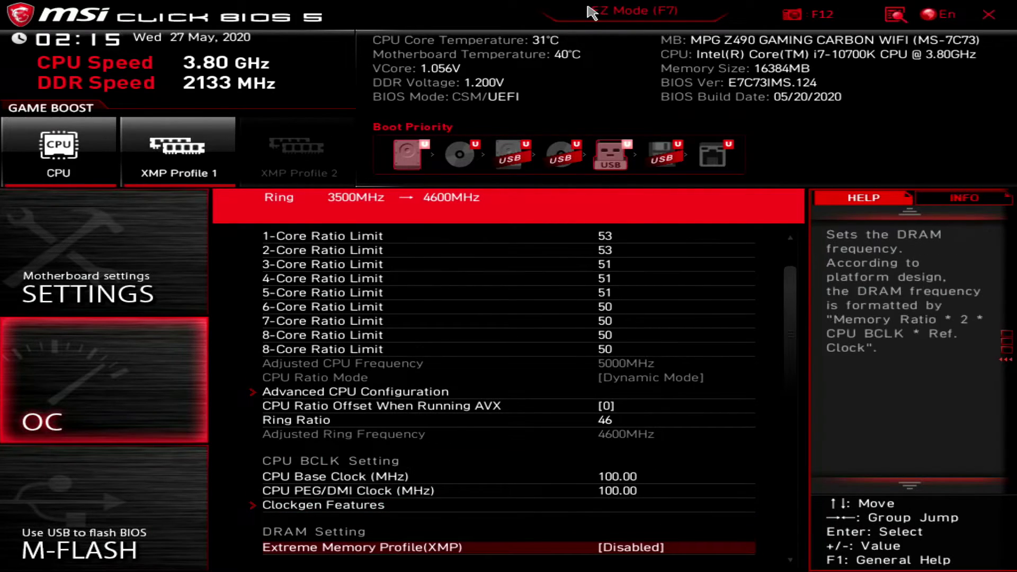
key(Return)
key(Down)
key(Return)
key(Down)
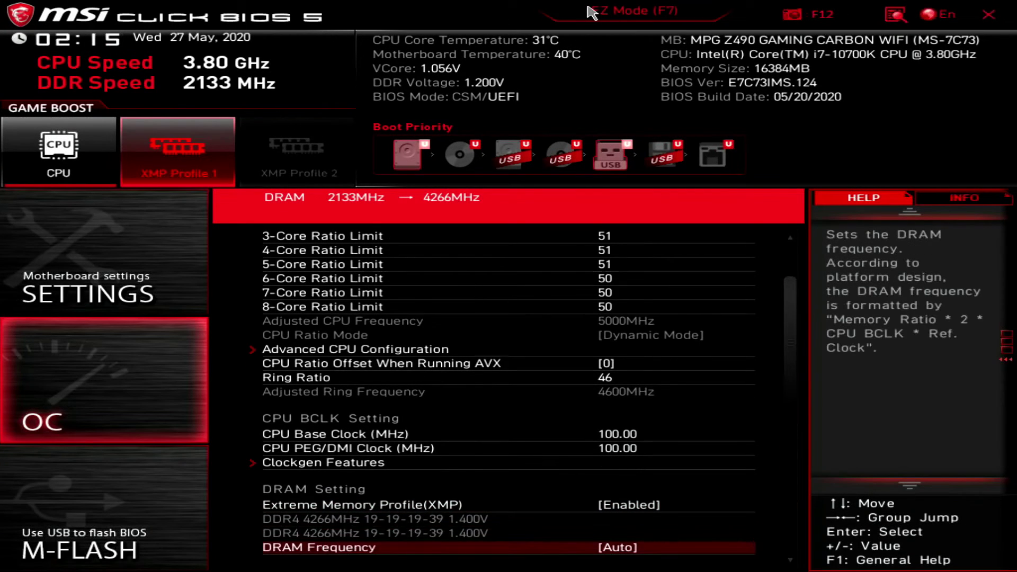
key(Down)
key(Down)
key(Down)
key(Down)
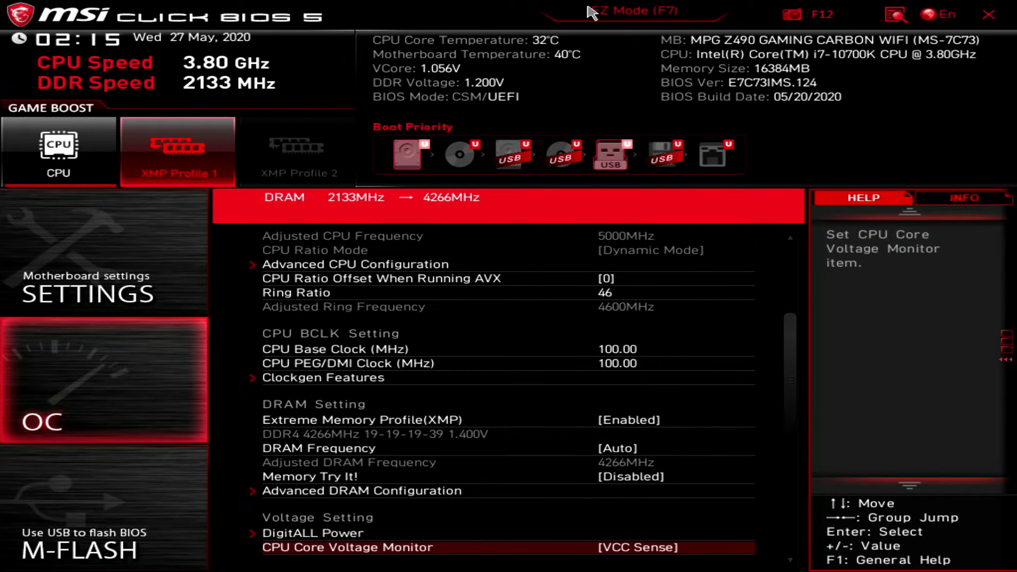
Set CPU Loadline Calibration Control to Mode 4 in DigitALL Power.
key(Up)
key(Return)
key(Return)
key(Down)
key(Down)
key(Down)
key(Down)
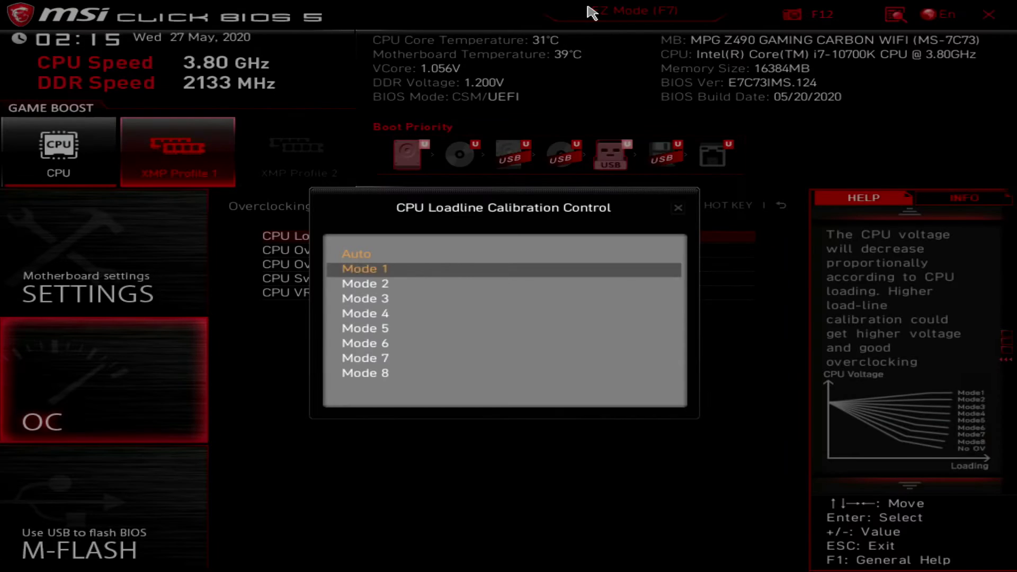
key(Return)
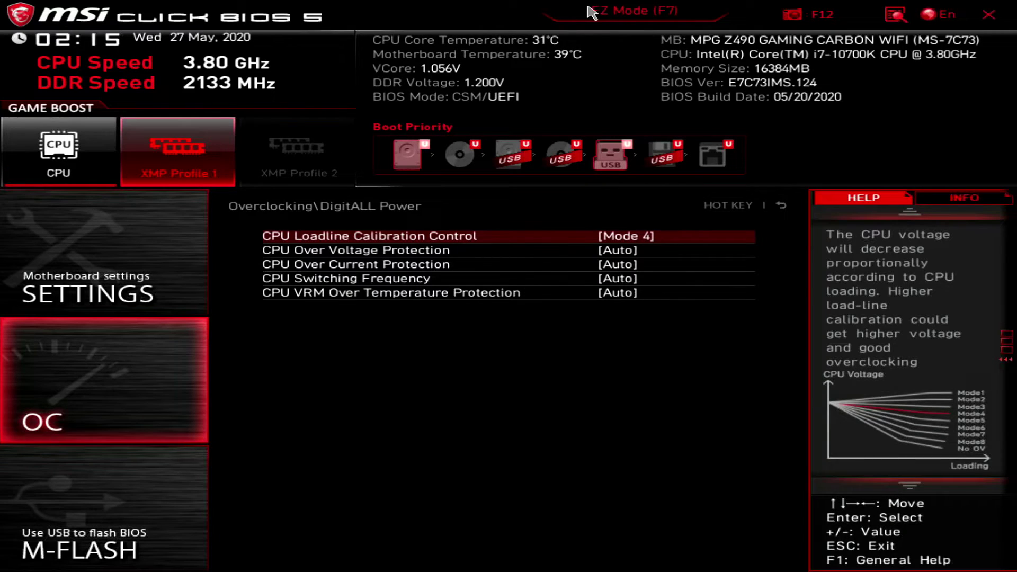
key(Escape)
Set the CPU Core Voltage to 1.350 V.
key(Down)
key(Down)
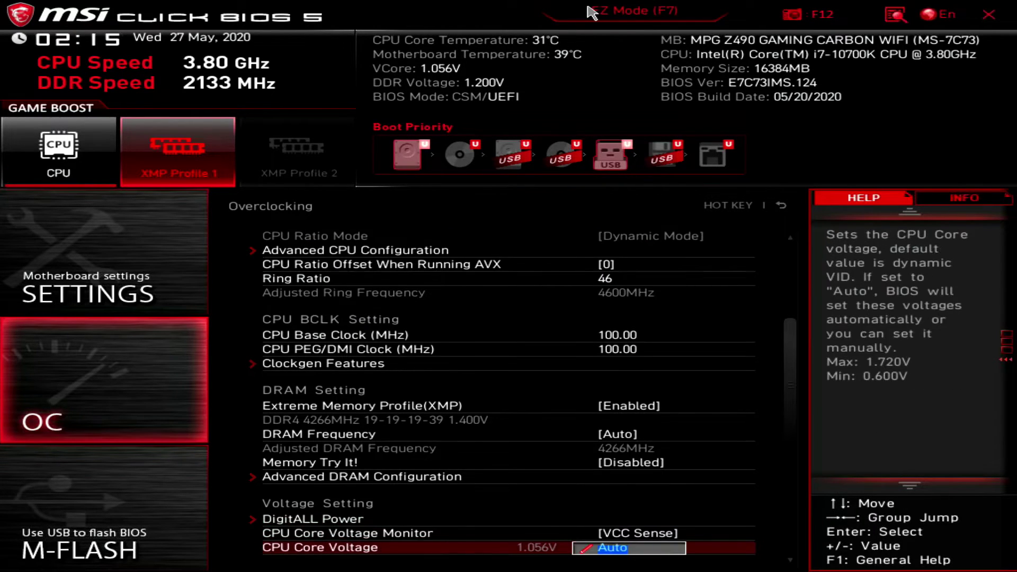
key(Up)
key(Down)
key(Down)
key(Up)
text(1.35)
key(Return)
Set CPU SA voltage to 1.300 V and CPU IO to 1.200 V, then dismiss the save-and-exit prompt.
key(Down)
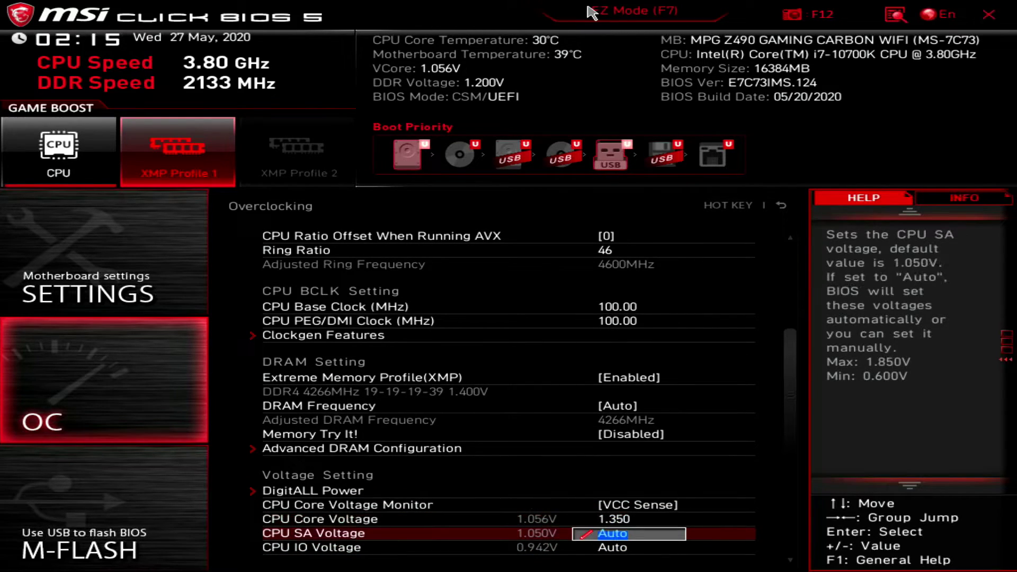
text(1.3)
key(Return)
key(Down)
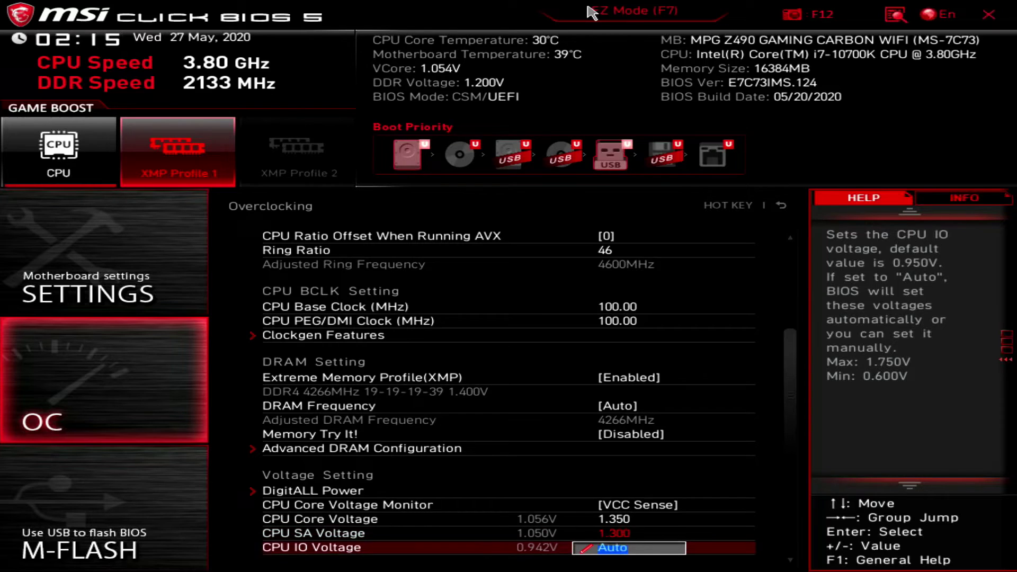
text(1.2)
key(Return)
key(Down)
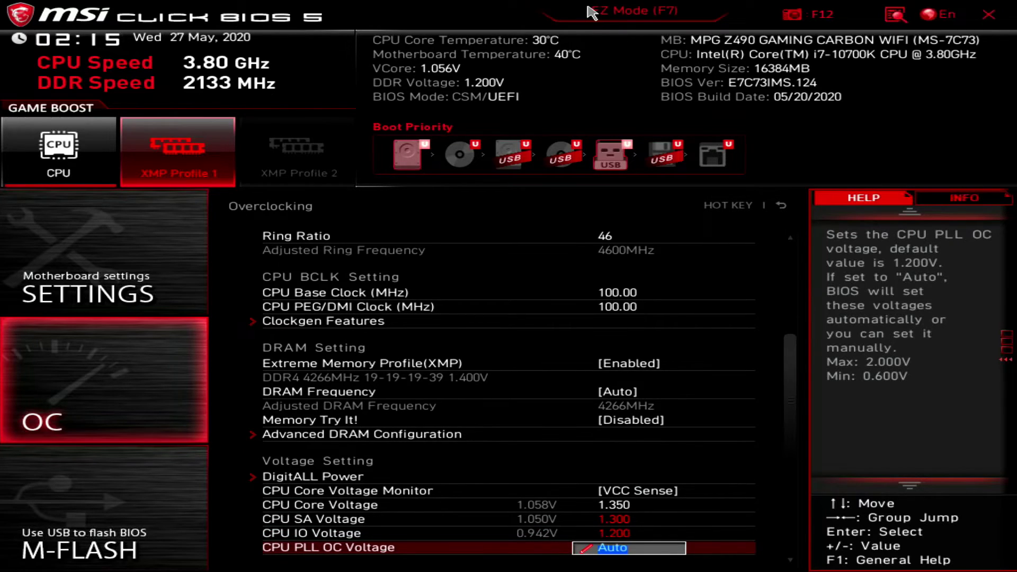
key(Down)
key(Down)
key(Down)
key(Down)
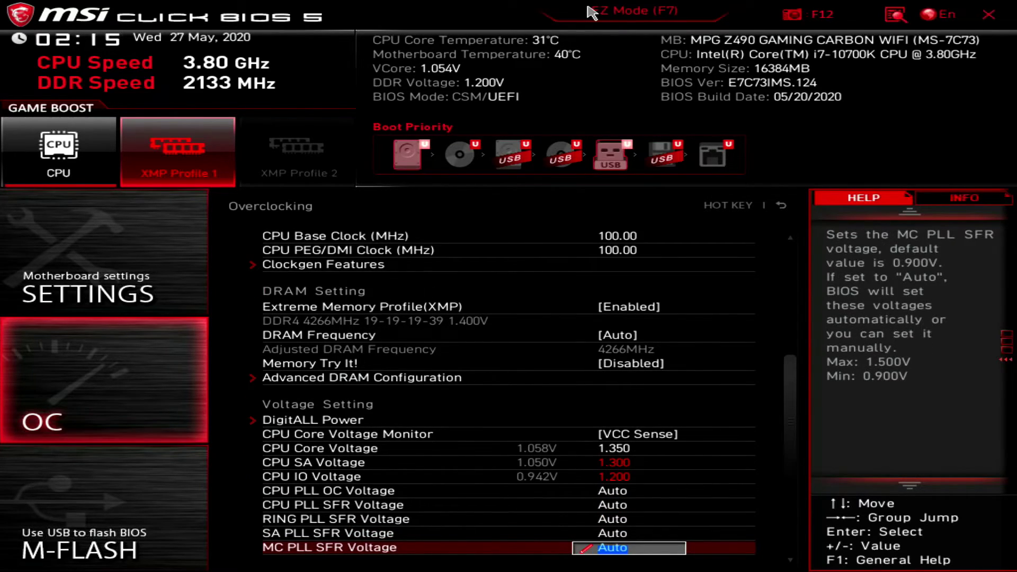
key(F10)
key(Escape)
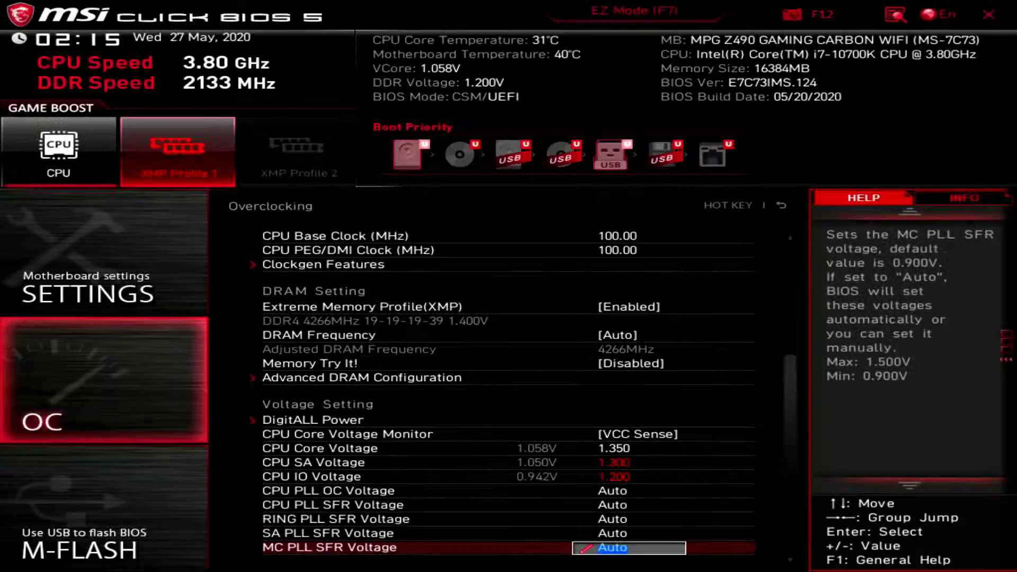